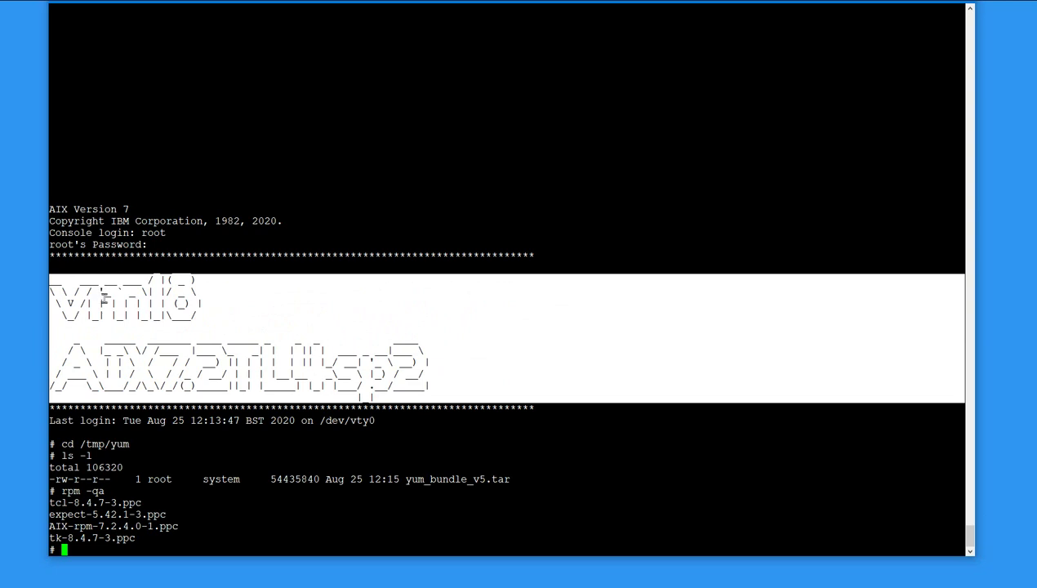
- Extract the yum_bundle_v5.tar archive with tar xvf *tar to unpack its rpm files
left_click(202, 332)
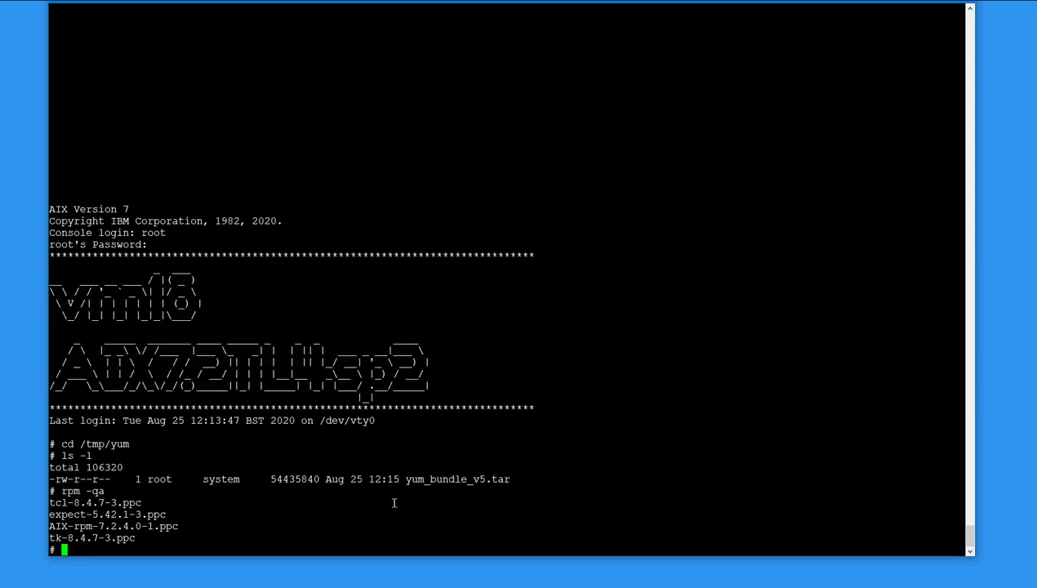
left_click_drag(405, 480, 515, 479)
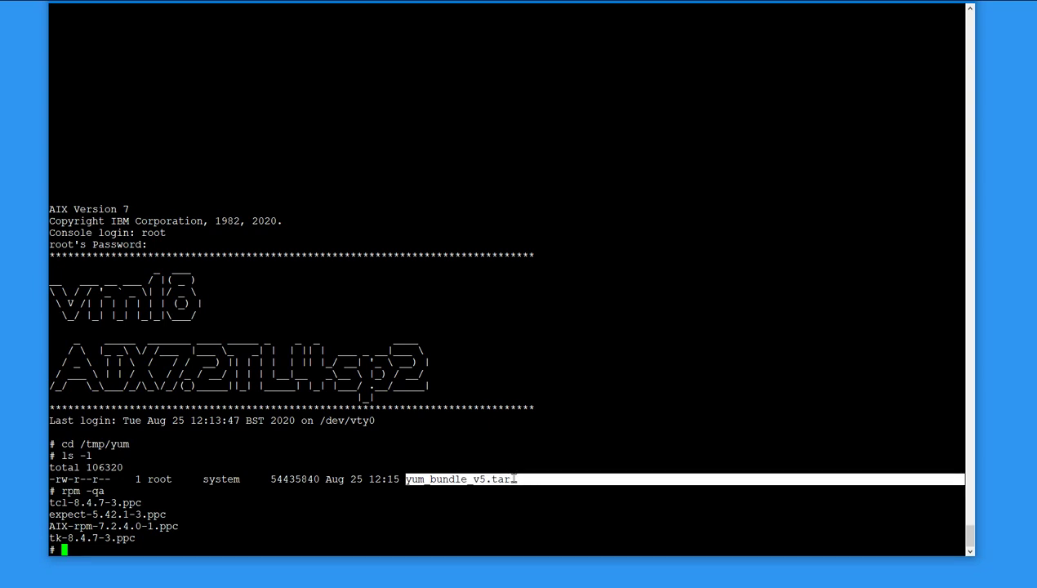
left_click(472, 457)
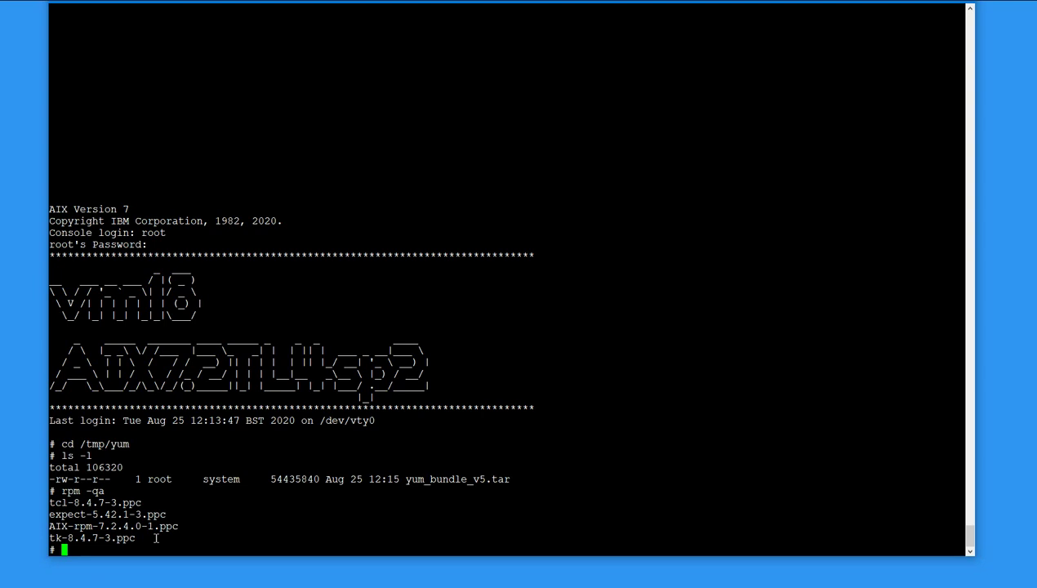
type("tar xvf *tar")
key("Return")
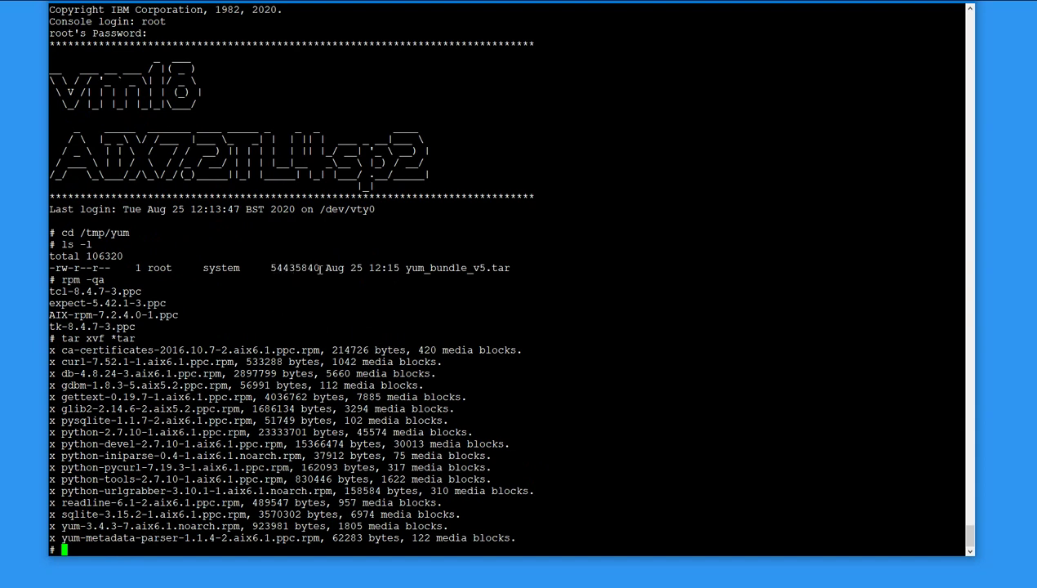
- Clear the screen, list the files by time, and attempt rpm -Uvh *.rpm on all packages
left_click(155, 507)
type("clear")
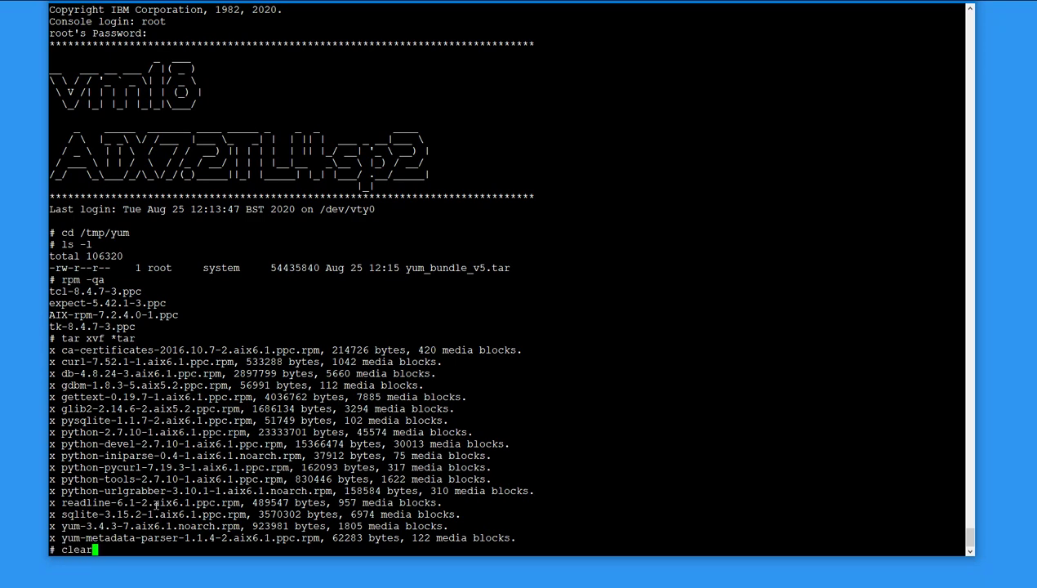
key("Return")
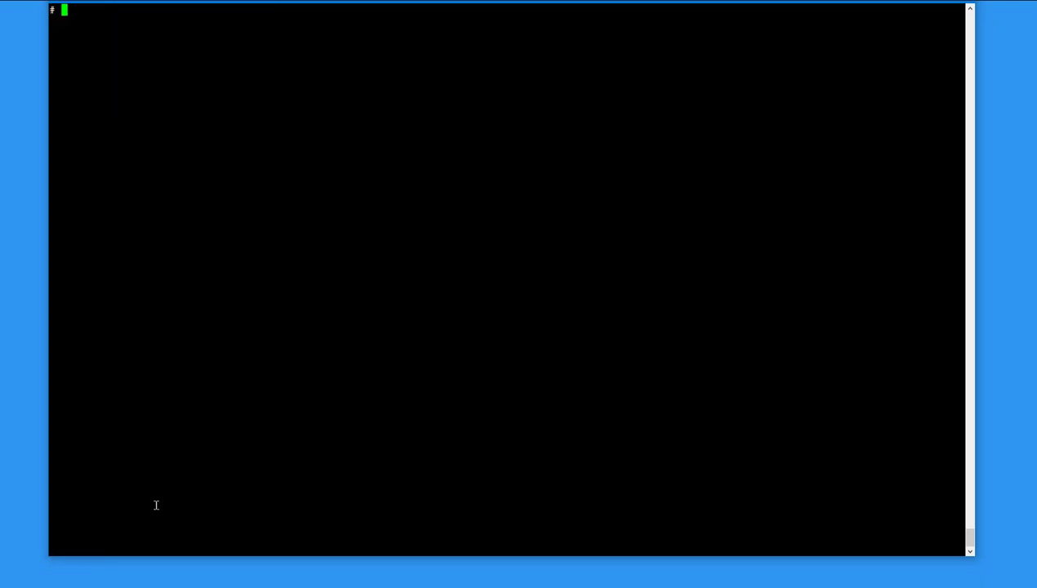
type("ls -ltr")
key("Return")
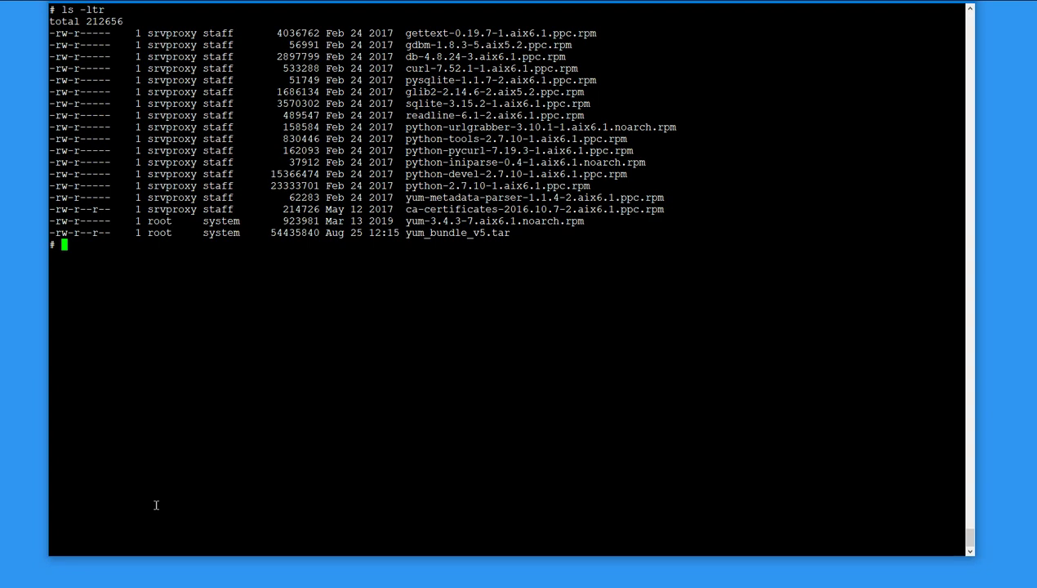
type("rpm -Uvh *.rpm")
key("Return")
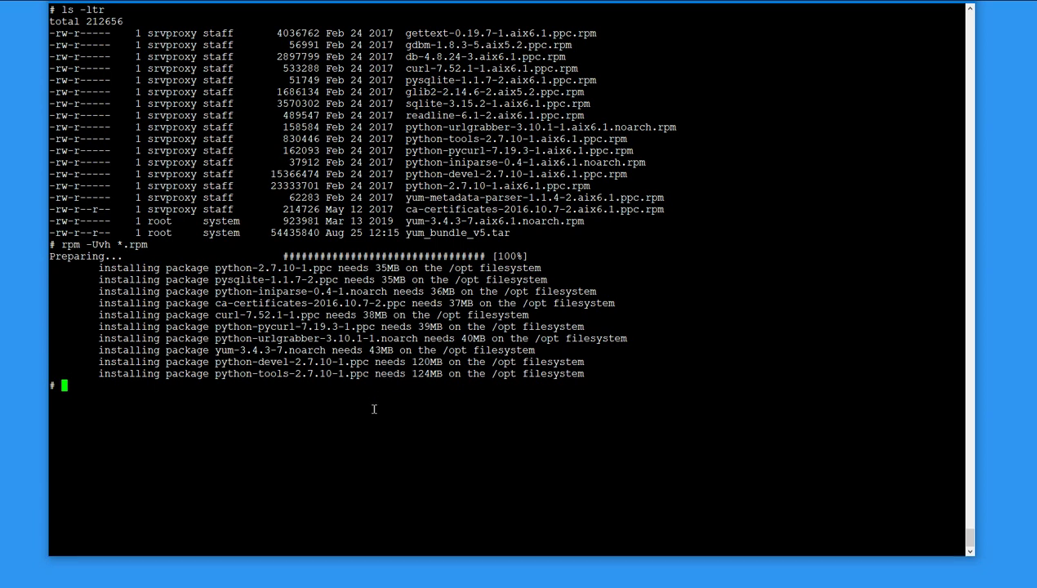
- Grow /opt by 1G with chfs -a size=+1G /opt, then clear the screen
type("chfs -a size=+1G /opt")
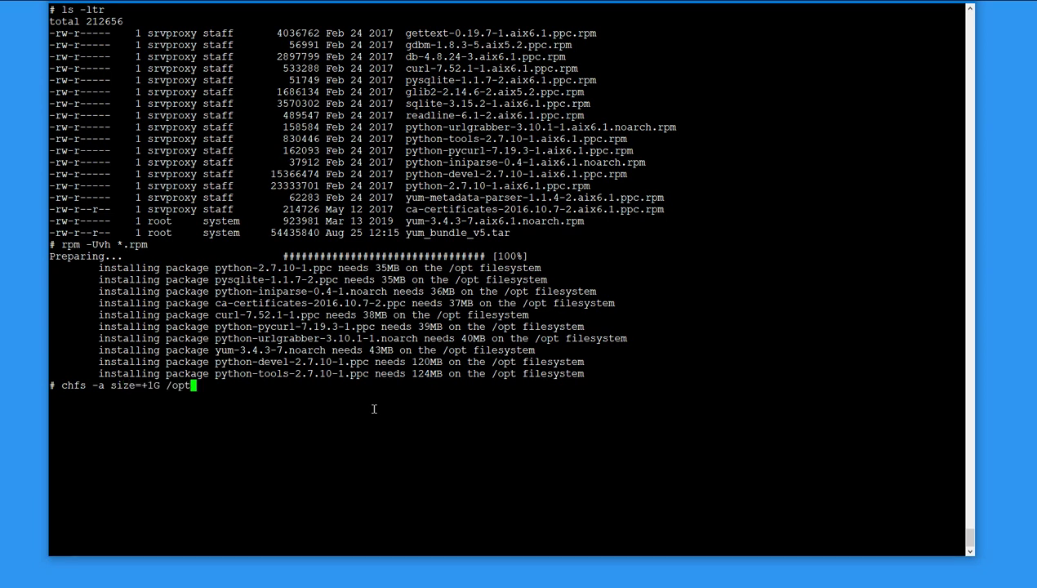
key("Return")
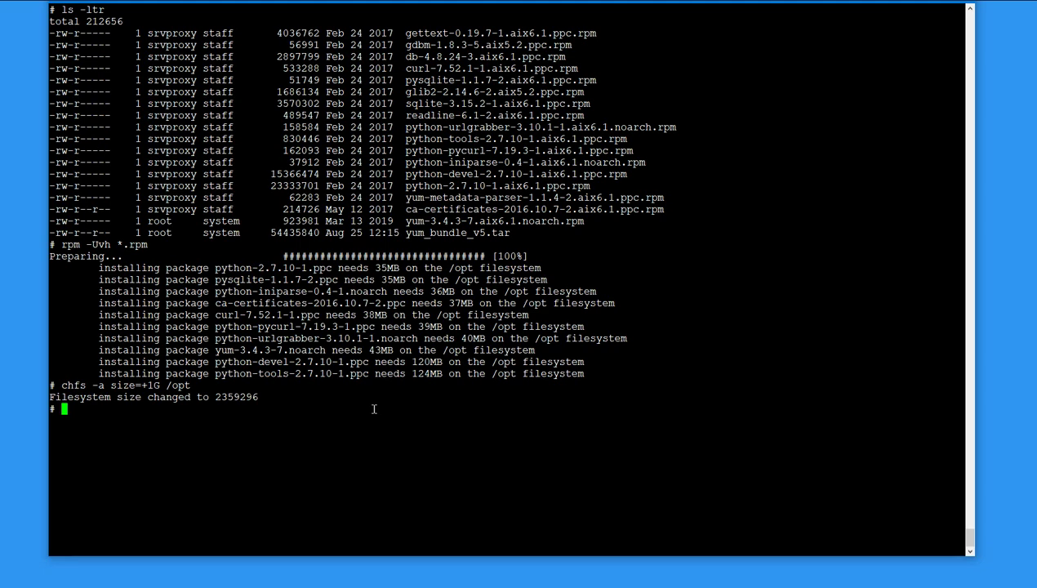
type("clear")
key("Return")
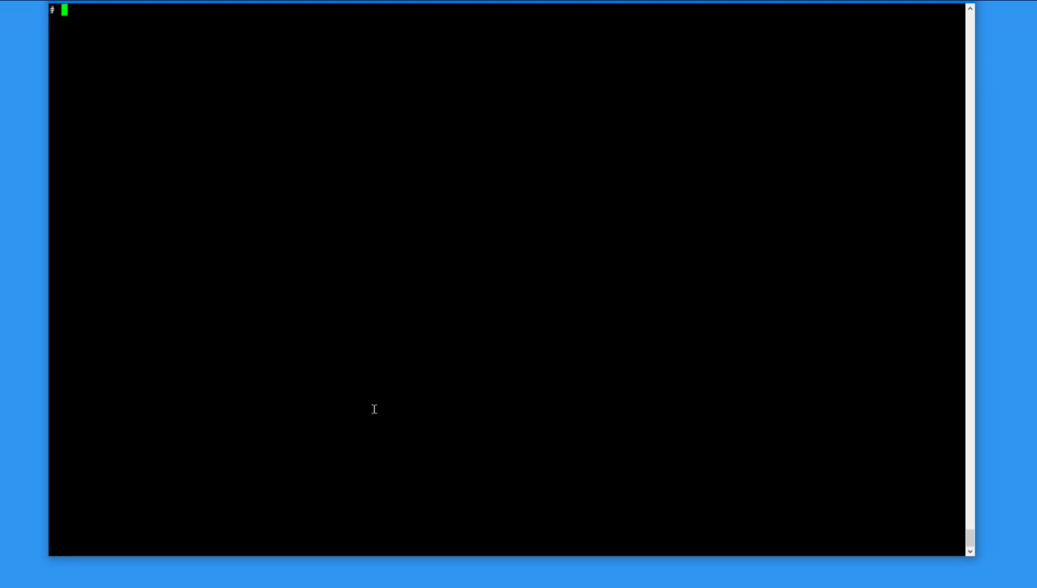
- Rerun the recalled rpm -Uvh *.rpm command to install all 17 extracted packages
key("Escape")
key("k")
key("k")
key("k")
key("Return")
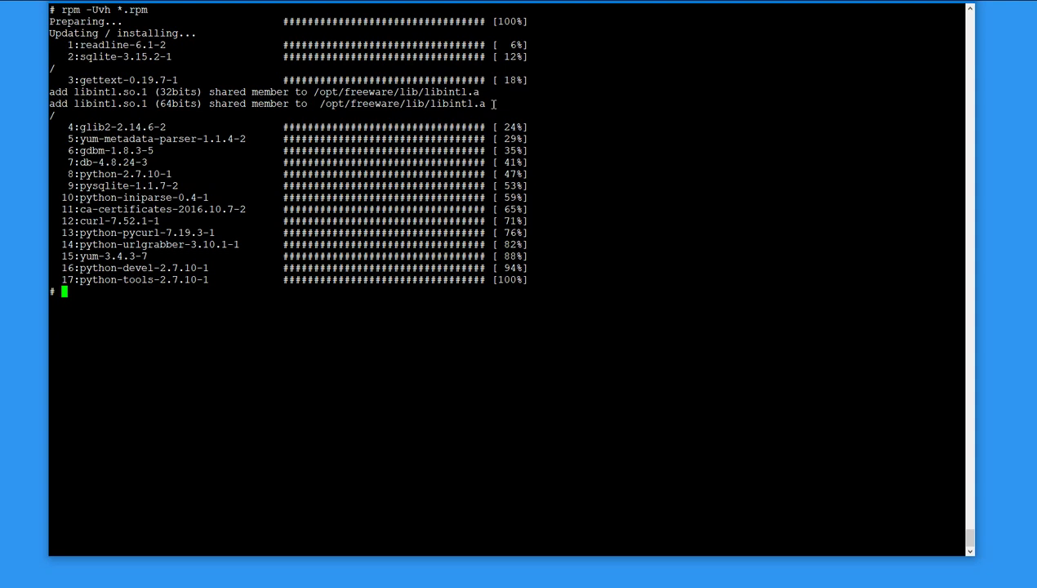
- Confirm with rpm -qa that yum-3.4.3-7 and its python, curl and sqlite dependencies are installed
type("clear")
key("Return")
type("rpm -qa")
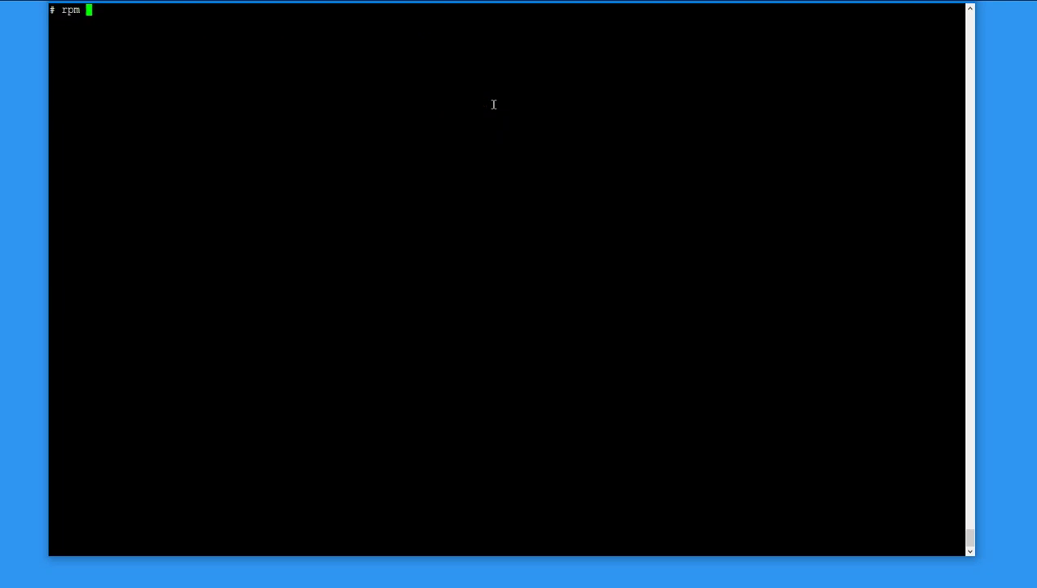
key("Return")
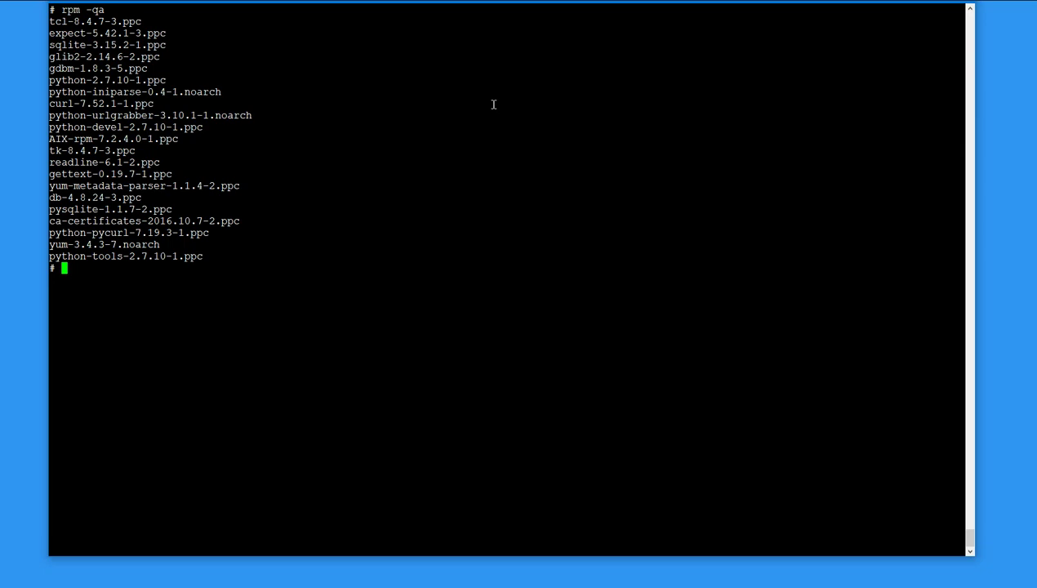
type("clear")
key("Return")
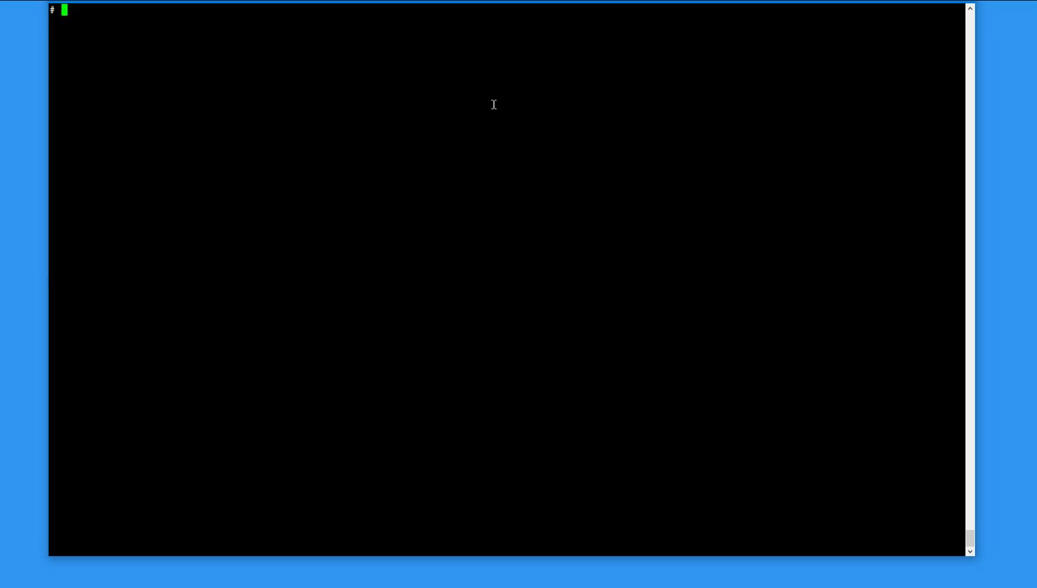
- Run yum update and approve it, installing 23 and upgrading 16 AIX_Toolbox packages
type("yum update")
key("Return")
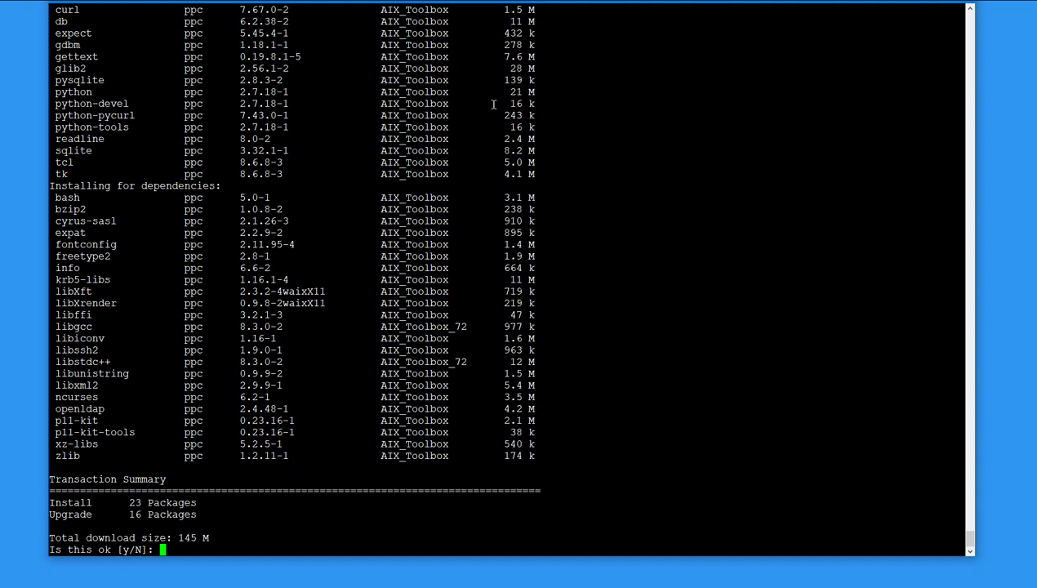
type("y")
key("Return")
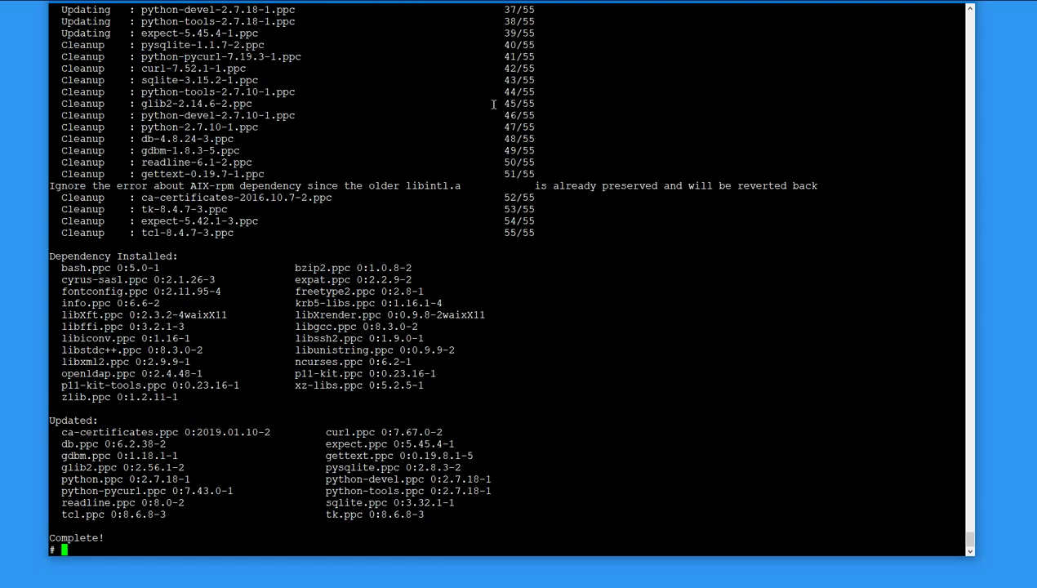
type("clear")
key("Return")
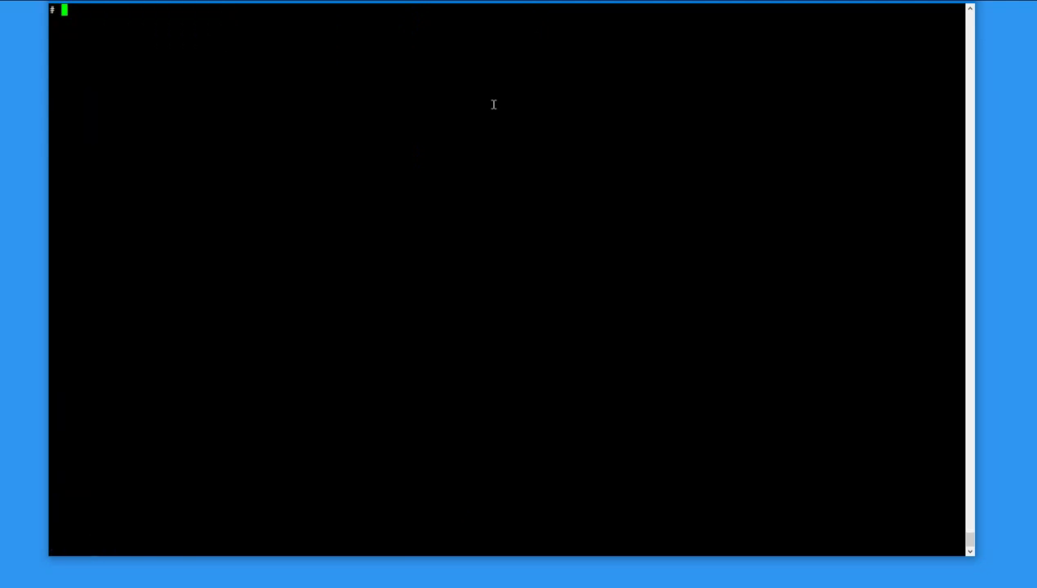
- List installed packages with rpm -qa, then all available packages with yum list
type("rpm -qa")
key("Return")
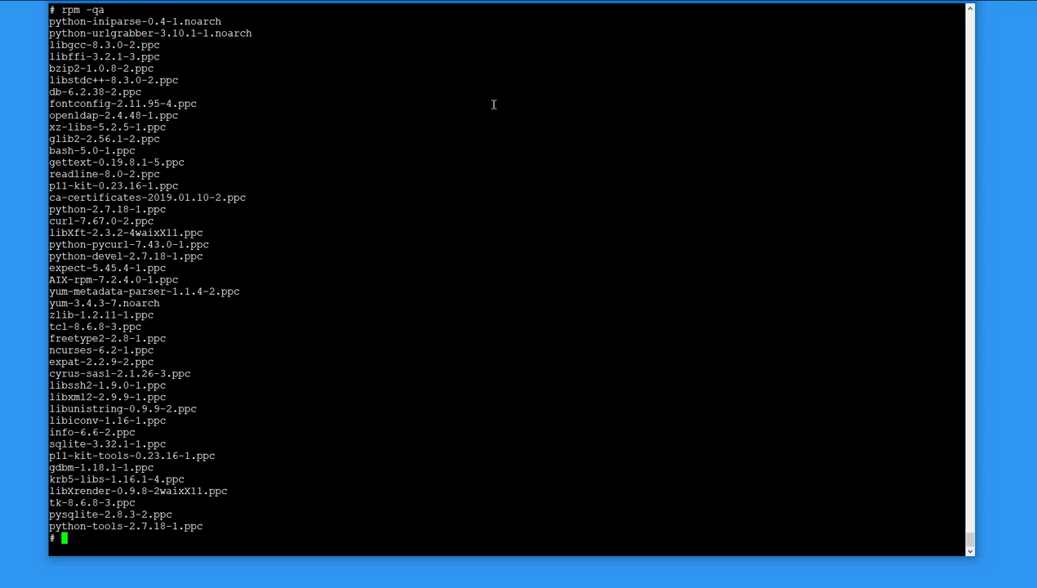
type("clear")
key("Return")
type("yum lis")
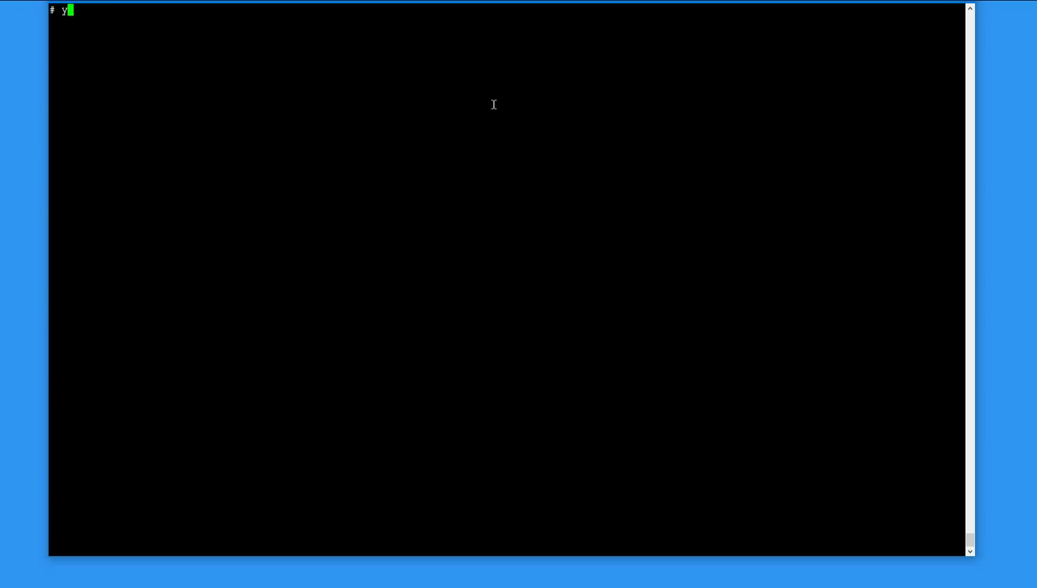
type("t")
key("Return")
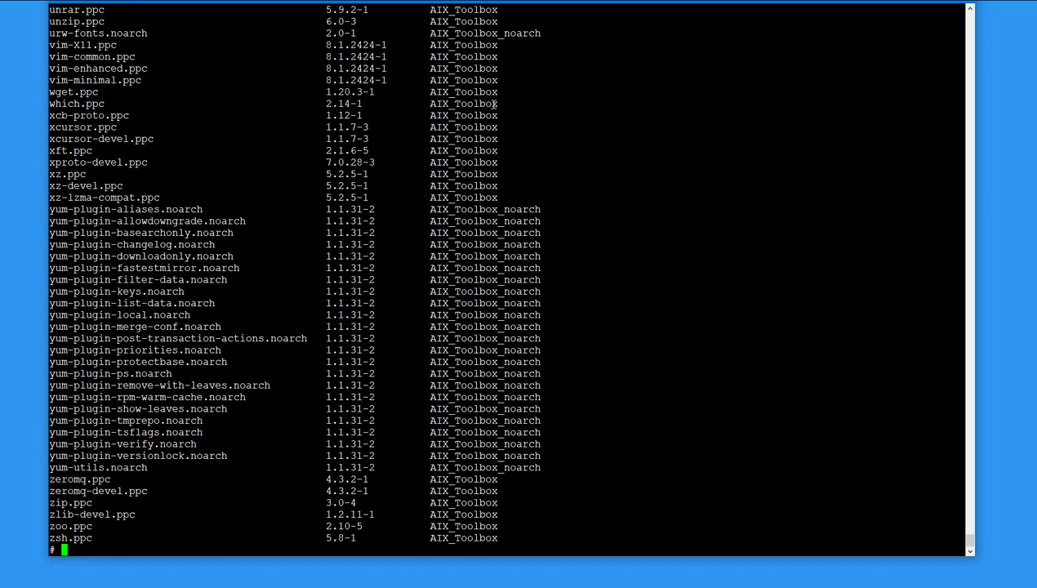
- Count the yum list output by appending | wc -l, giving 813 lines
key("Up")
key("Home")
key("End")
type("| wc -l")
key("Return")
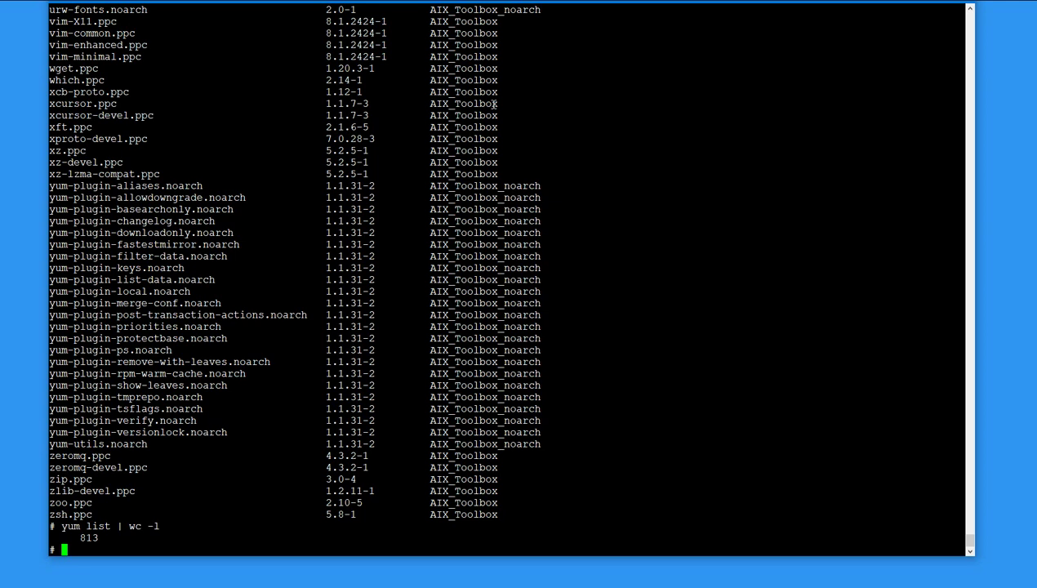
- Clear the screen and search yum for VNC packages with yum search vnc
type("clear")
key("Return")
type("yum ")
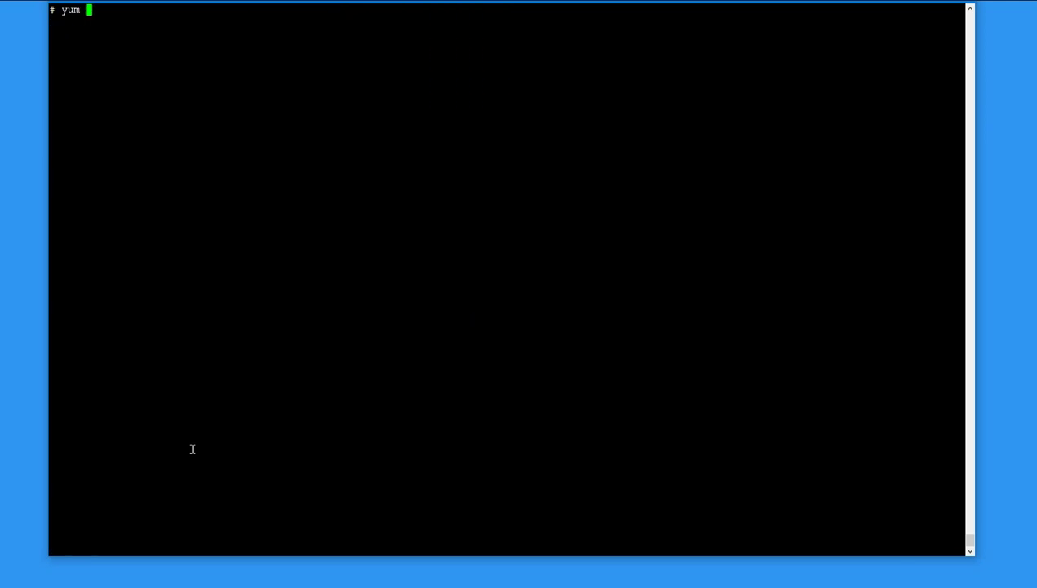
type("search vnc")
key("Return")
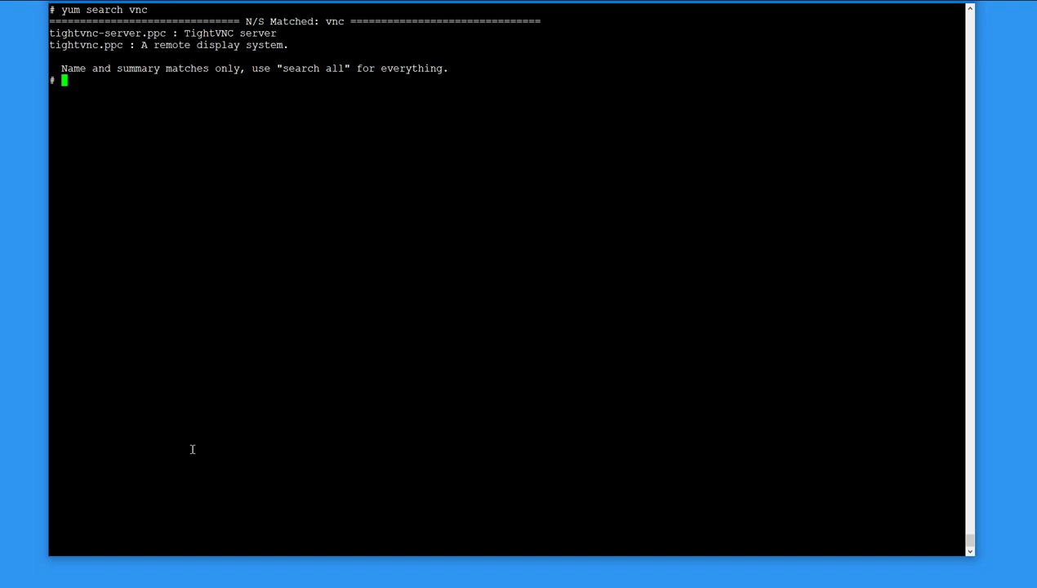
- Install tightvnc-server.ppc via yum, approving 2 packages with libjpeg, 2.6 M total
type("yum install")
right_click(203, 102)
key("Return")
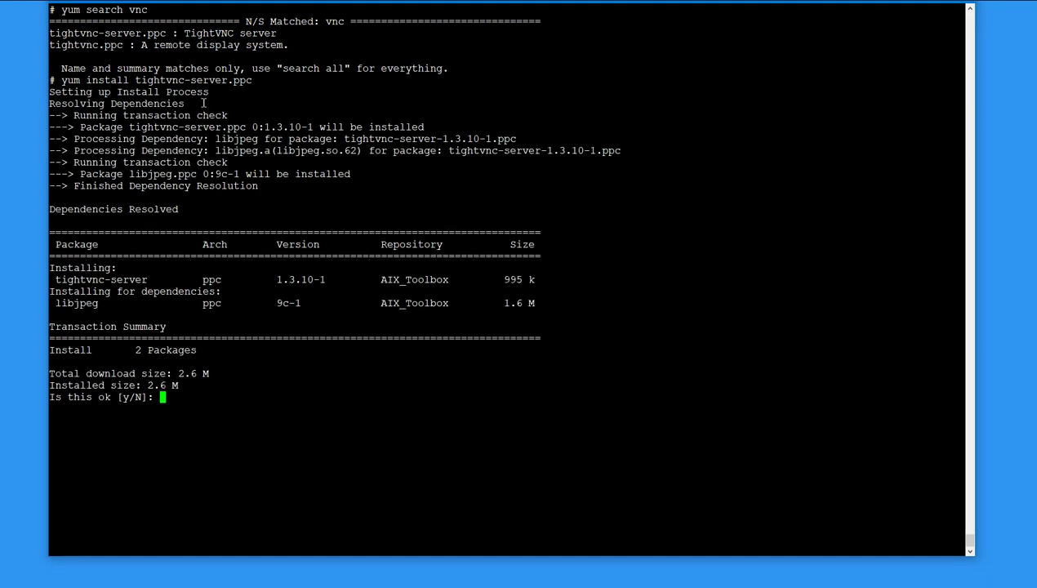
type("y")
key("Return")
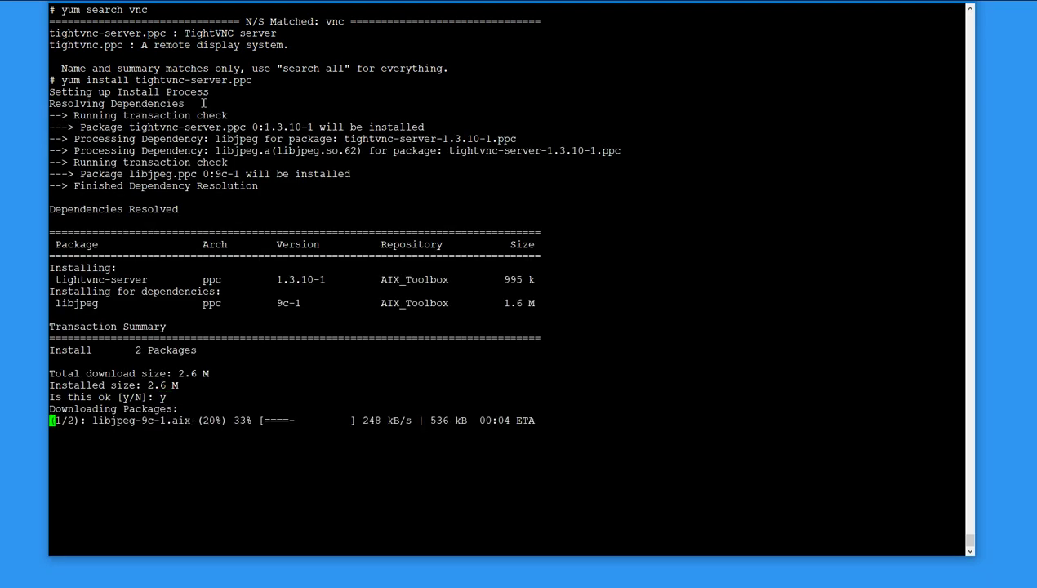